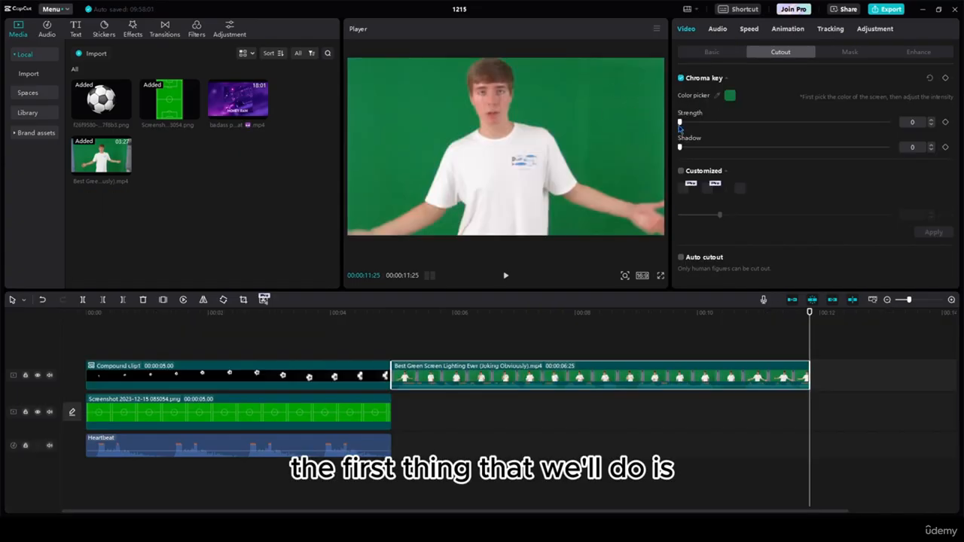
Key out the green background of the green screen clip with a chroma key strength of 30.
drag(679, 122, 753, 122)
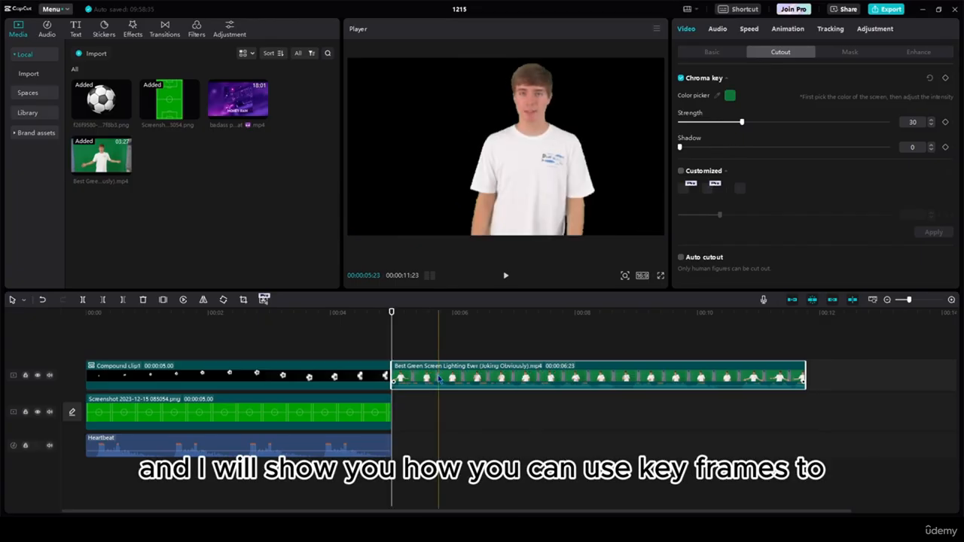
click(437, 420)
click(436, 421)
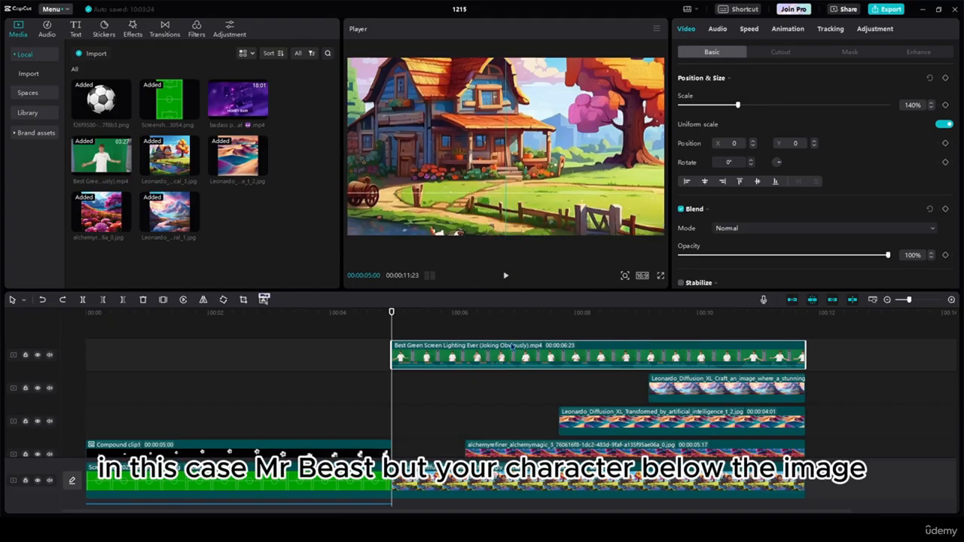
Move the green screen clip below the frame to X -88, Y -2632, and add position and size keyframes at its start and slightly further on.
drag(506, 386, 507, 387)
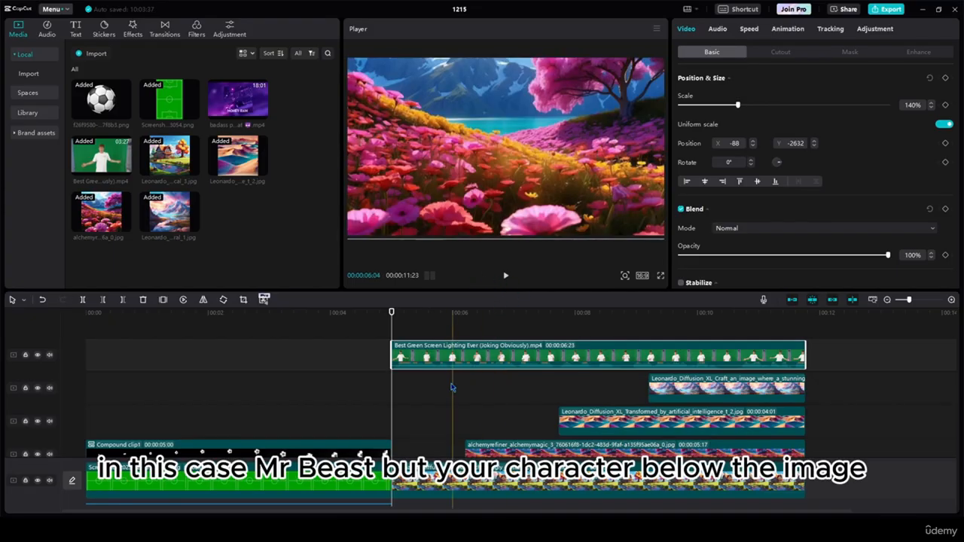
click(945, 78)
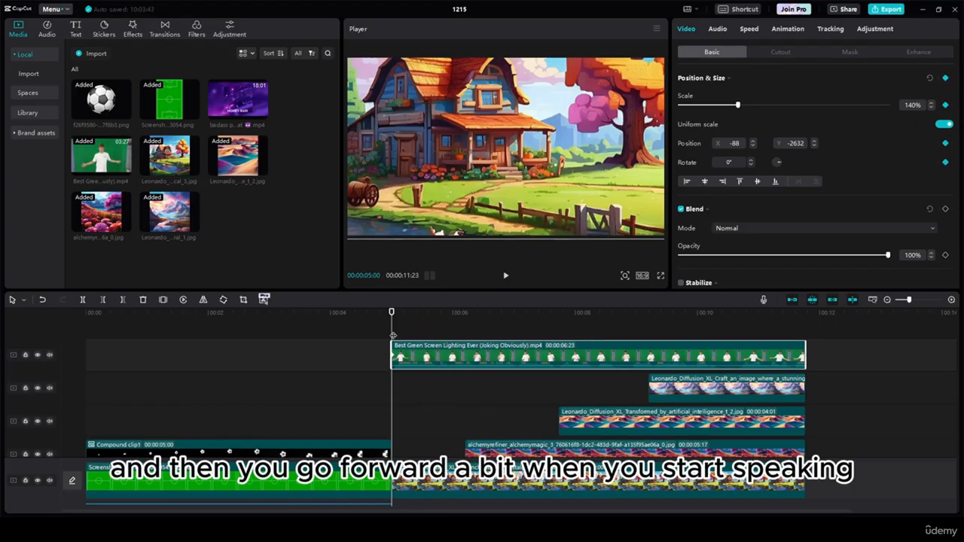
drag(393, 335, 398, 335)
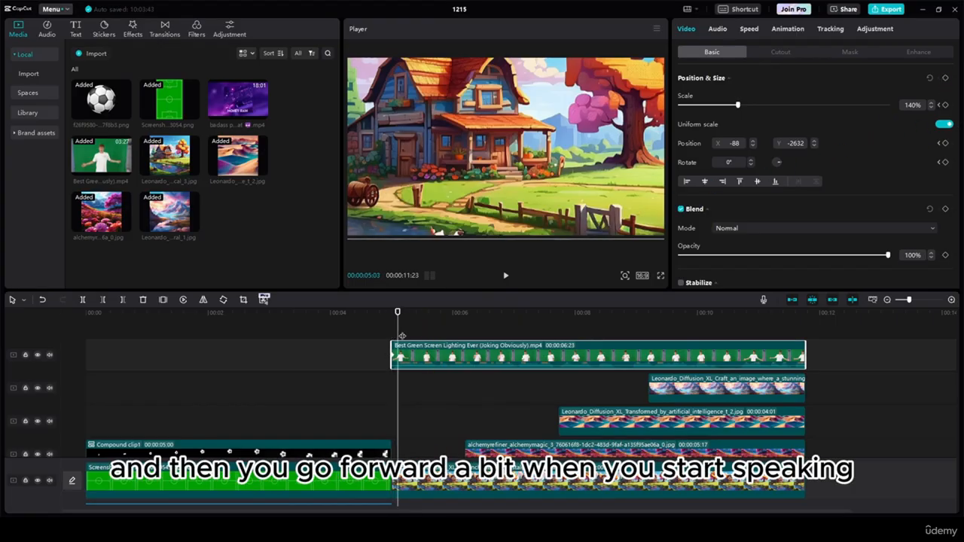
click(945, 78)
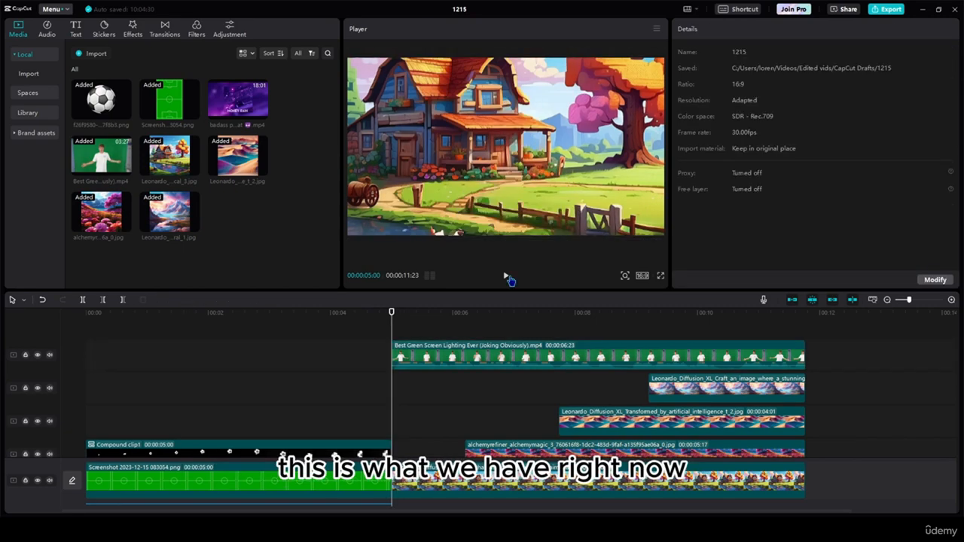
Play back the character's entrance from 00:00:05:00 to check the rising motion and the whoosh sound.
click(506, 277)
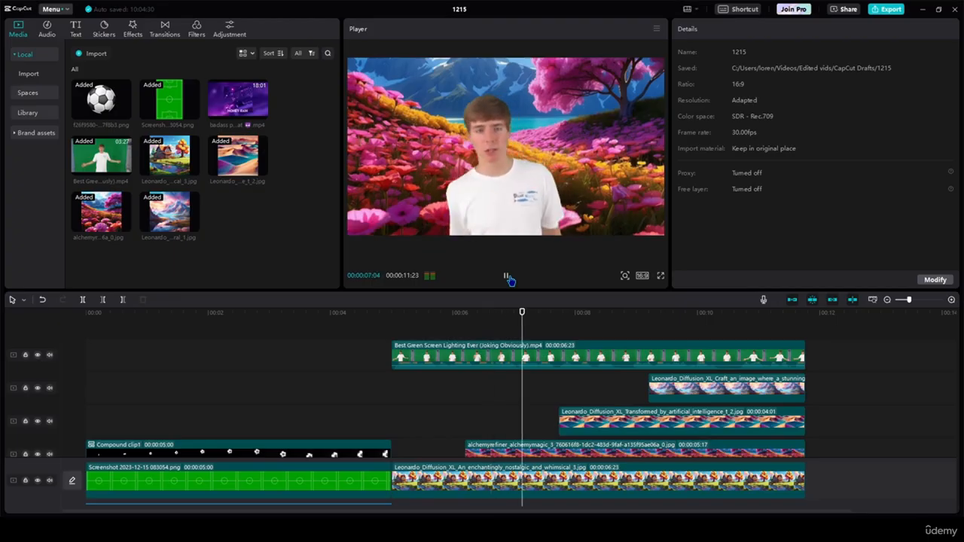
click(507, 278)
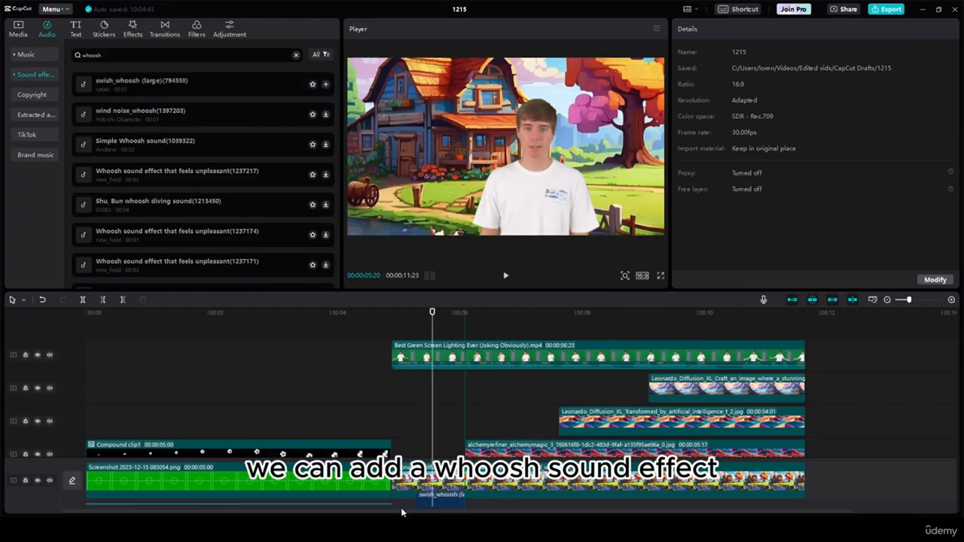
scroll(402, 512, down, 1)
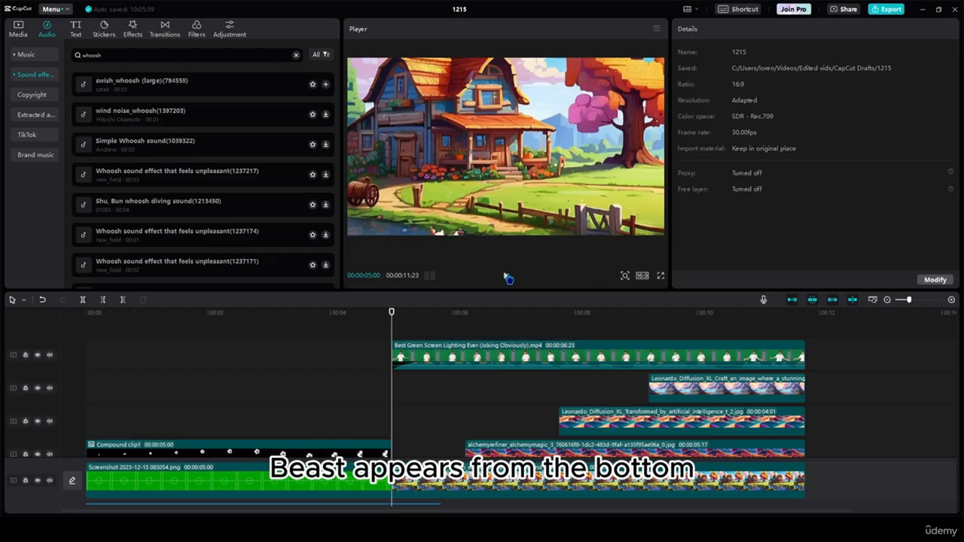
click(506, 276)
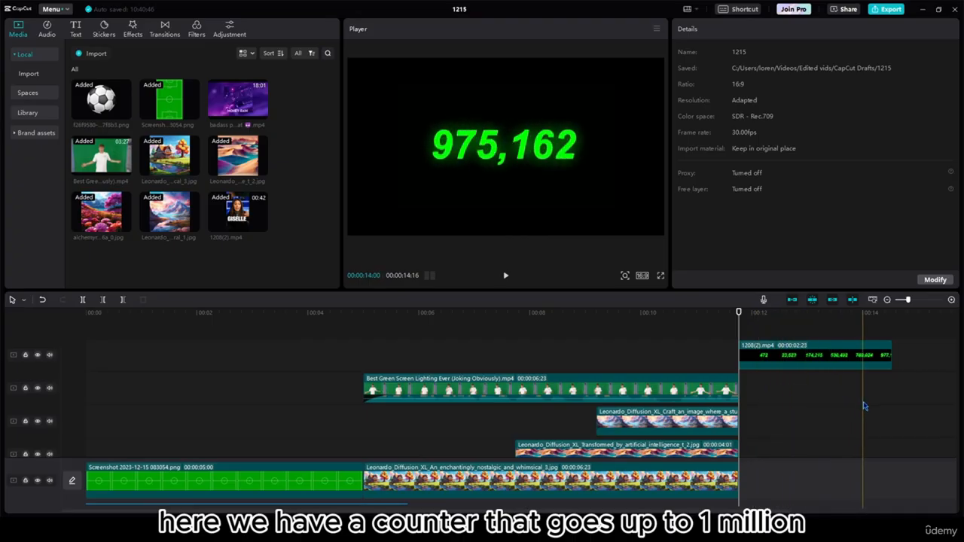
Overlap the green counter clip with the end of the character clip to preview its Screen blend, and return it to its place.
drag(755, 354, 725, 330)
click(725, 330)
click(758, 354)
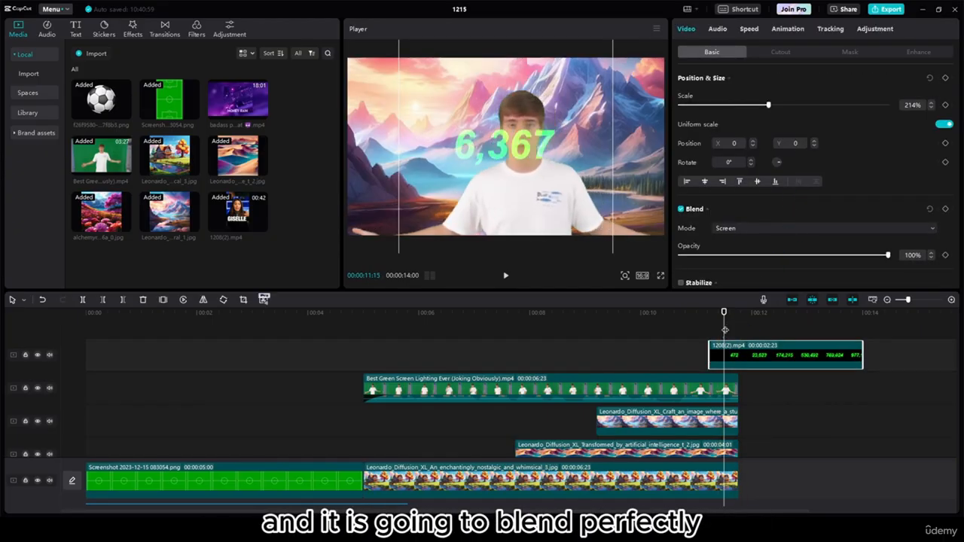
drag(749, 358, 778, 360)
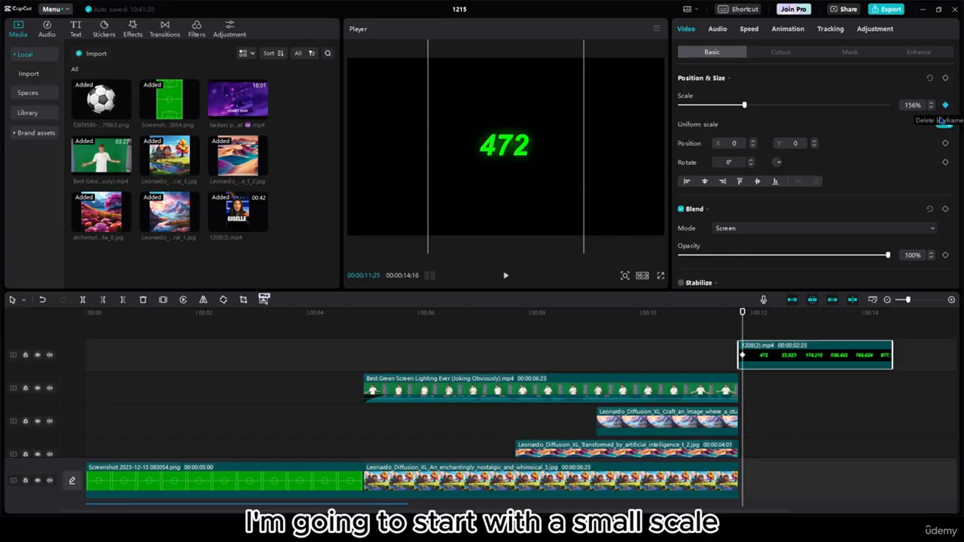
Keyframe the counter clip's scale up to 500% near its end and play back the zoom.
click(893, 333)
click(887, 346)
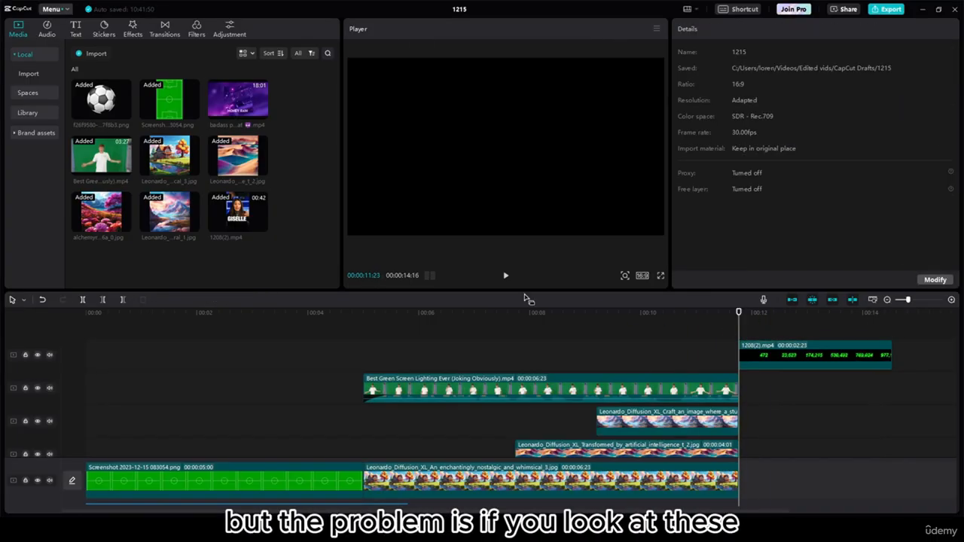
click(505, 276)
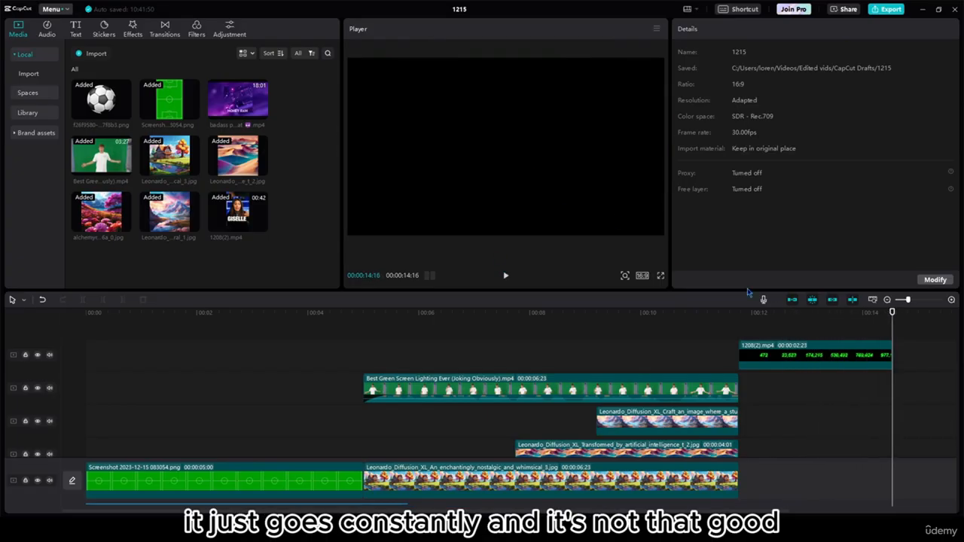
Show the counter clip's keyframe animation with its Position & Size scale graph expanded.
click(810, 358)
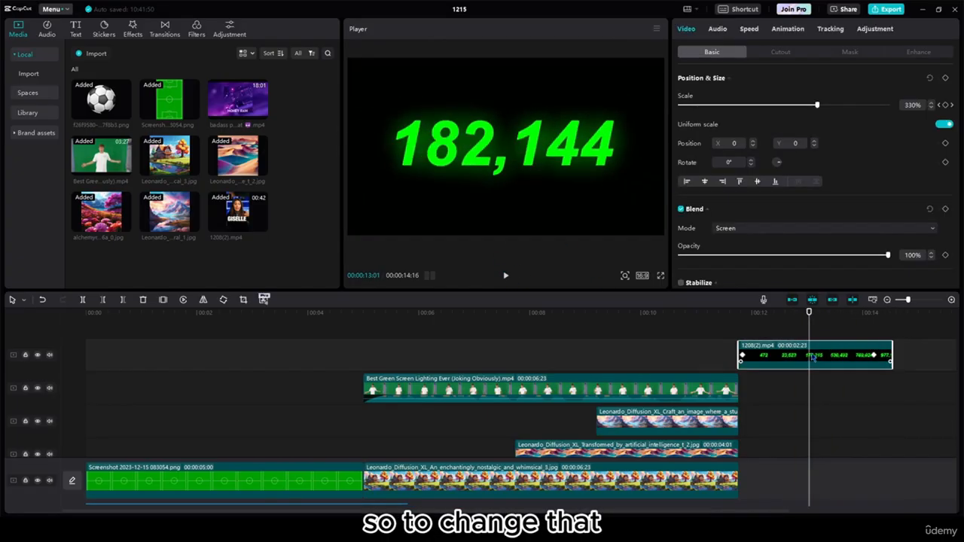
right_click(812, 358)
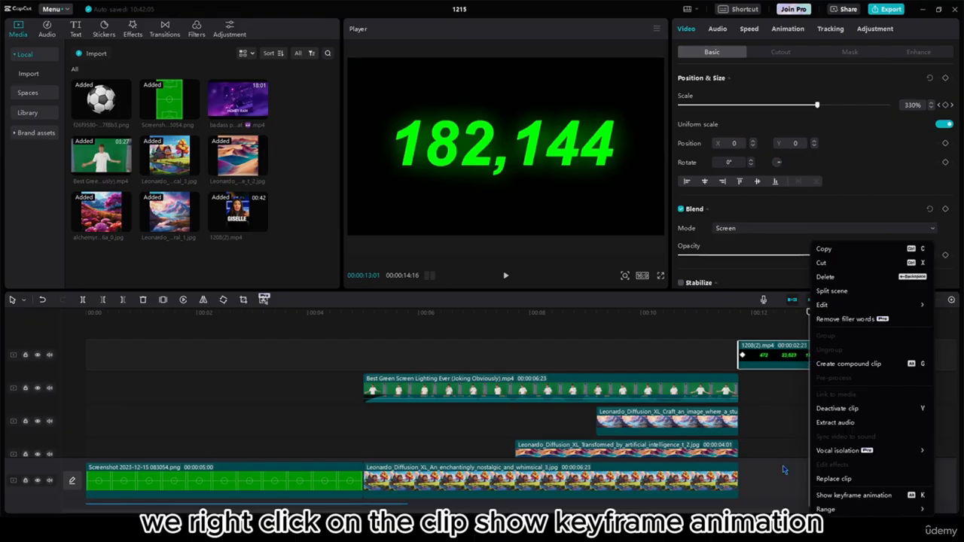
click(837, 495)
click(779, 360)
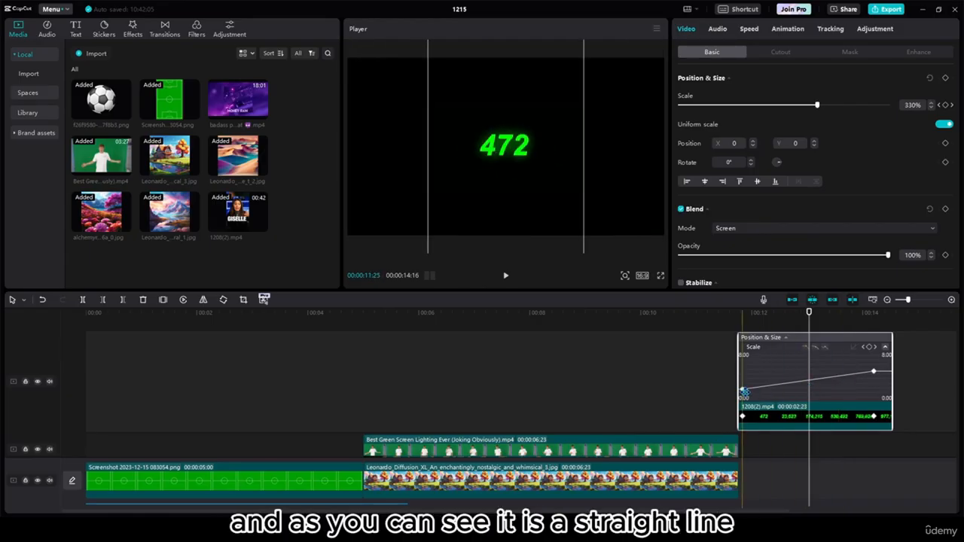
scroll(854, 379, up, 10)
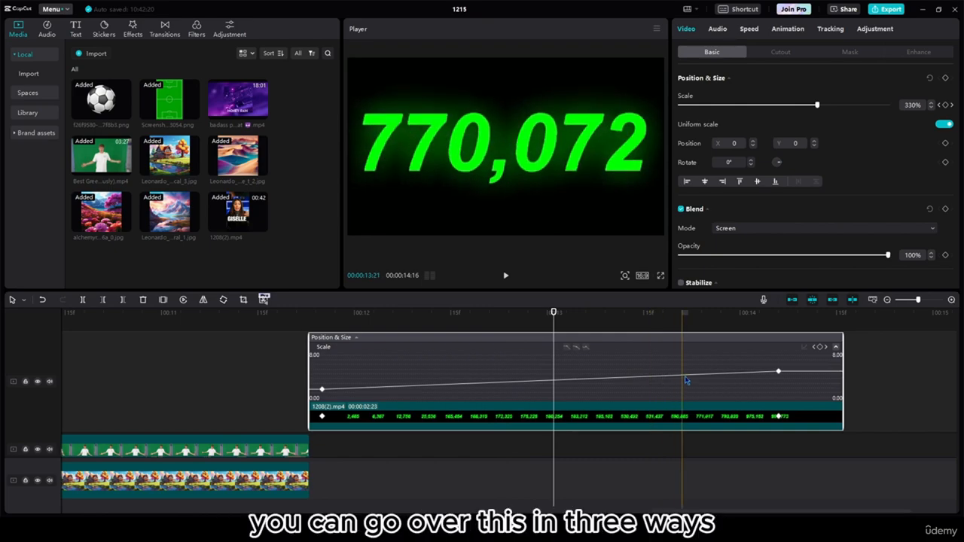
Apply an auto curve to the last and first scale keyframes of the counter clip.
click(779, 371)
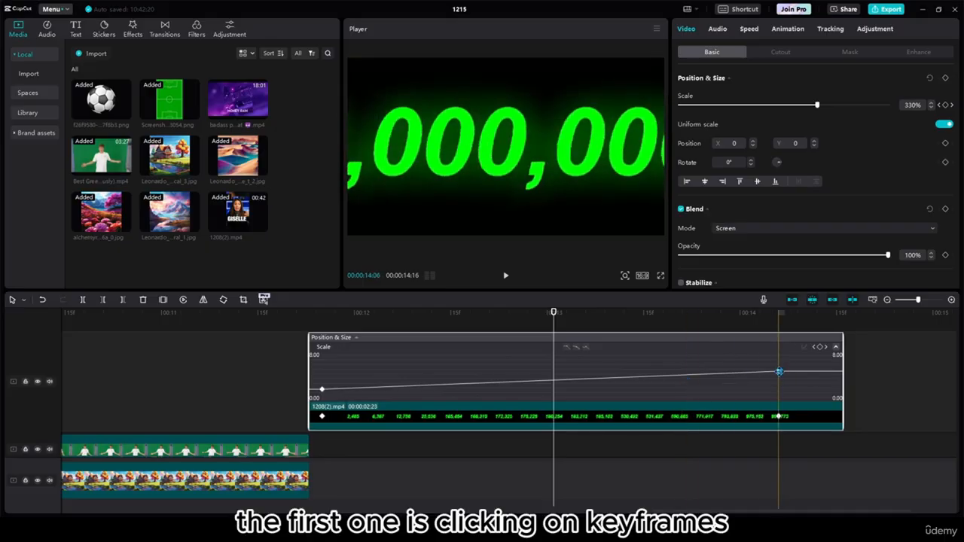
click(575, 348)
click(322, 389)
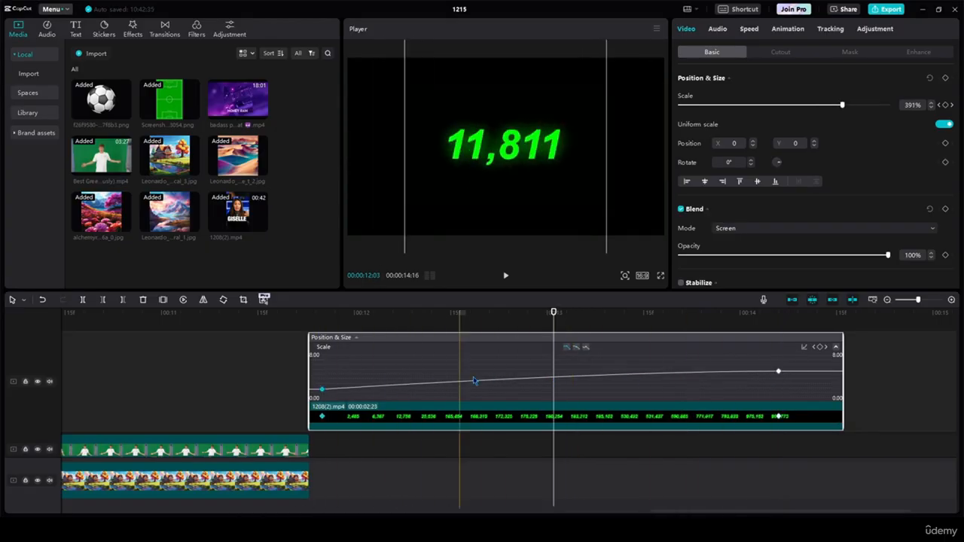
click(576, 349)
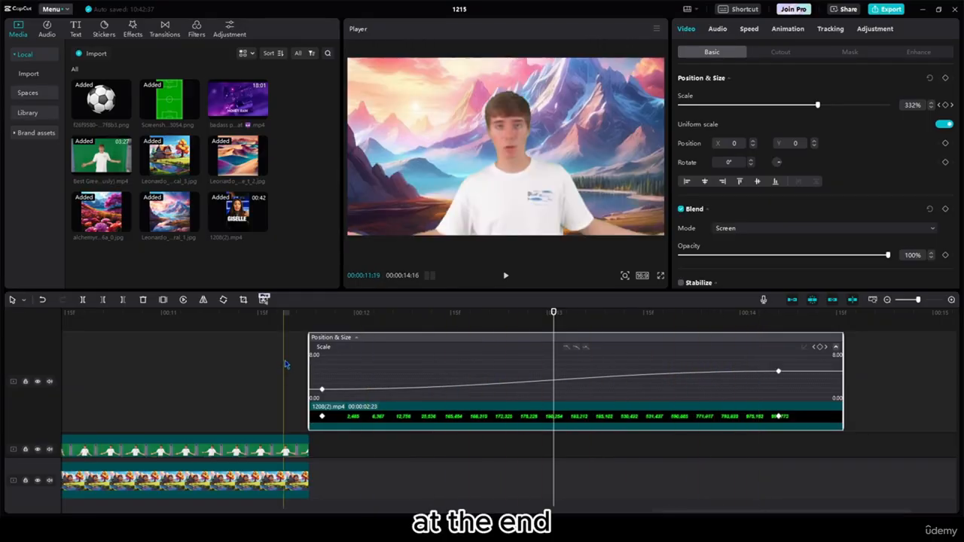
Play back the counter's auto-curved zoom from the start of the clip and undo the auto curves.
click(308, 356)
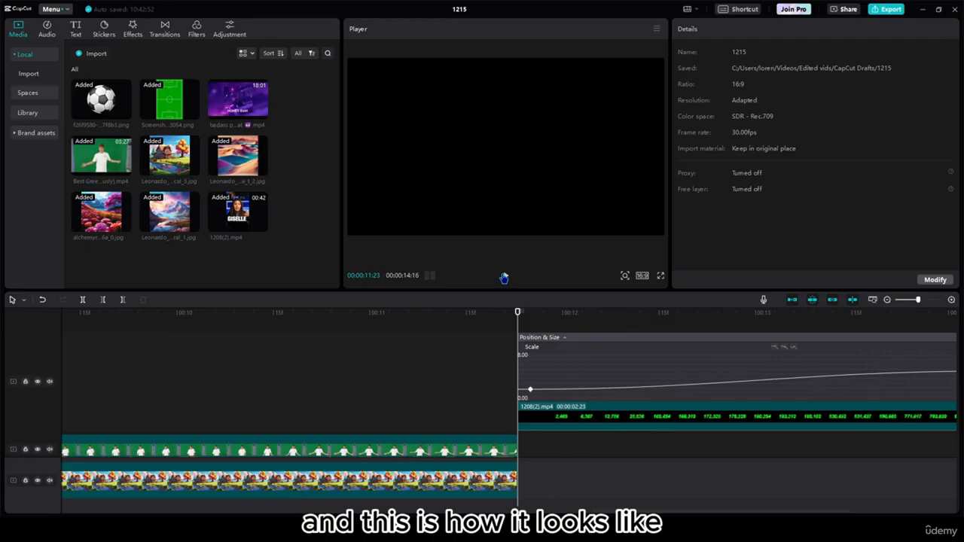
click(504, 278)
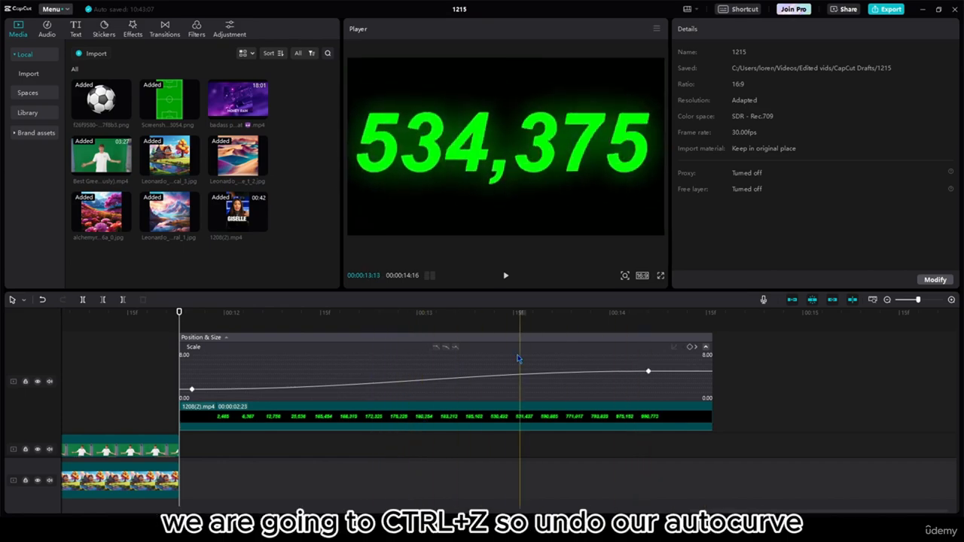
key(ctrl+z)
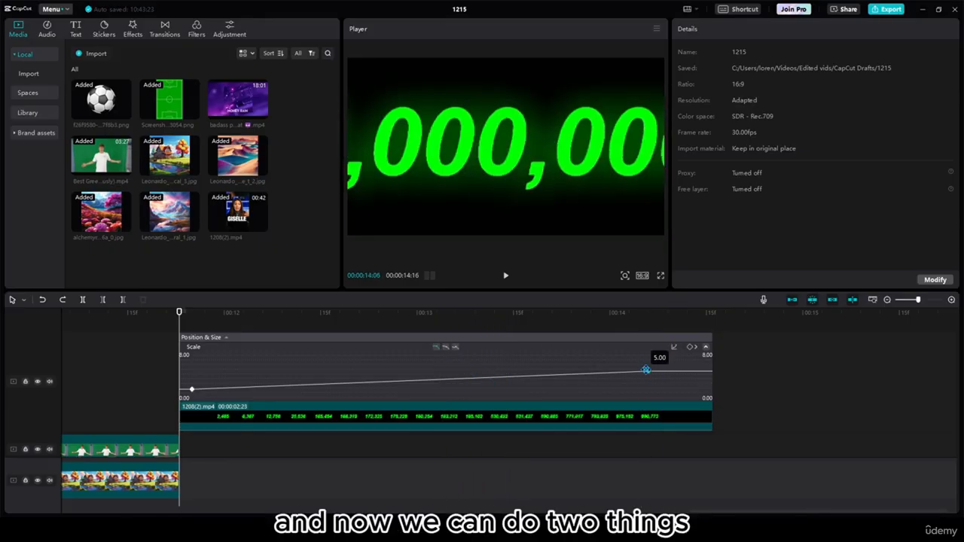
Give the counter's last scale keyframe a free curve with its handle pulled downward and play back the zoom.
click(673, 347)
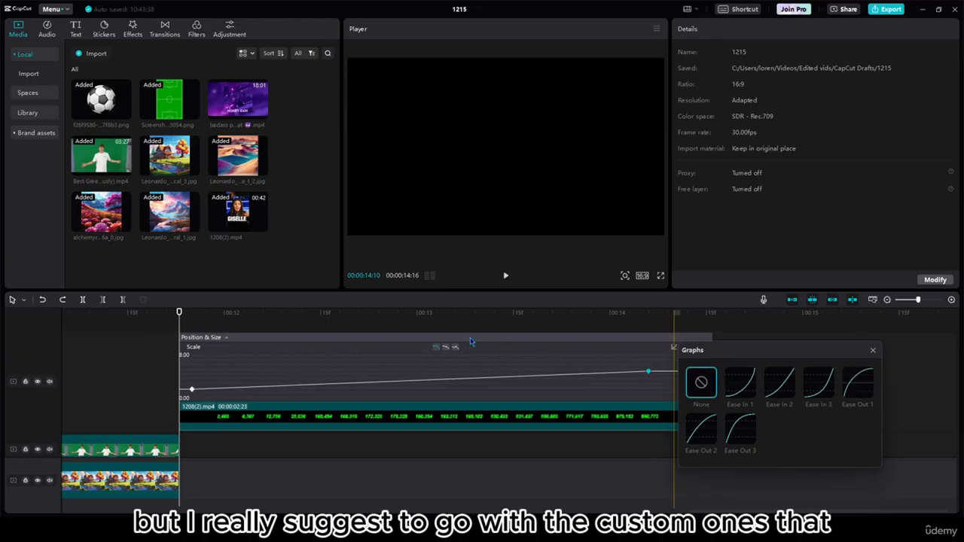
click(873, 352)
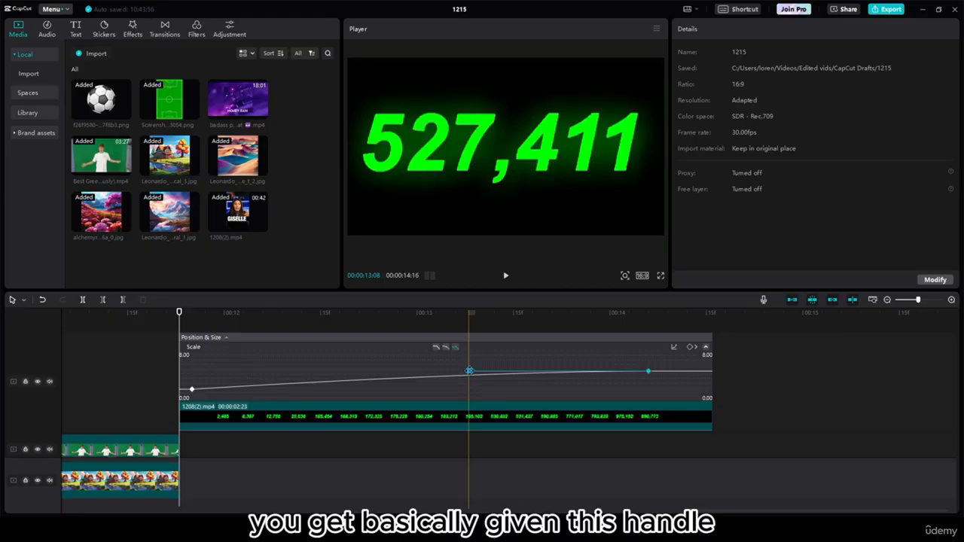
drag(469, 370, 656, 516)
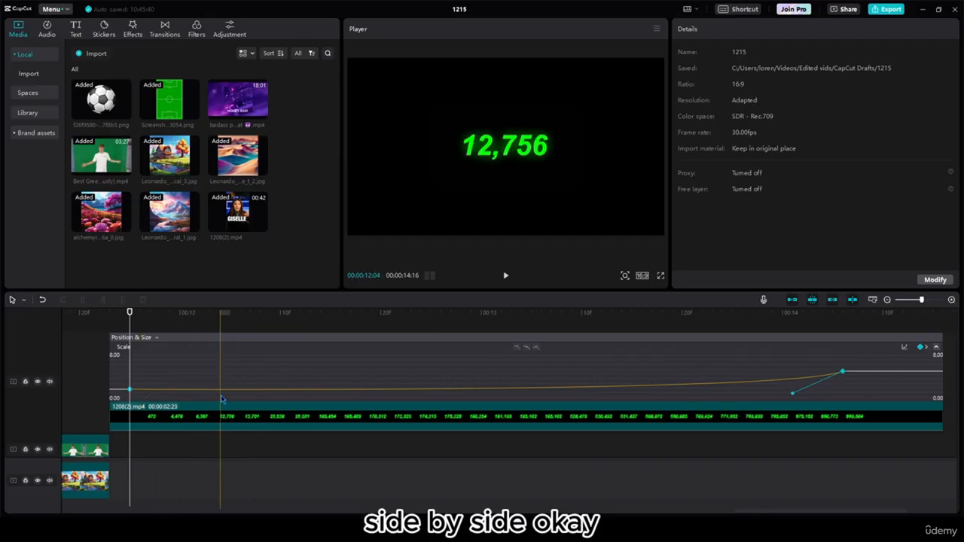
click(504, 275)
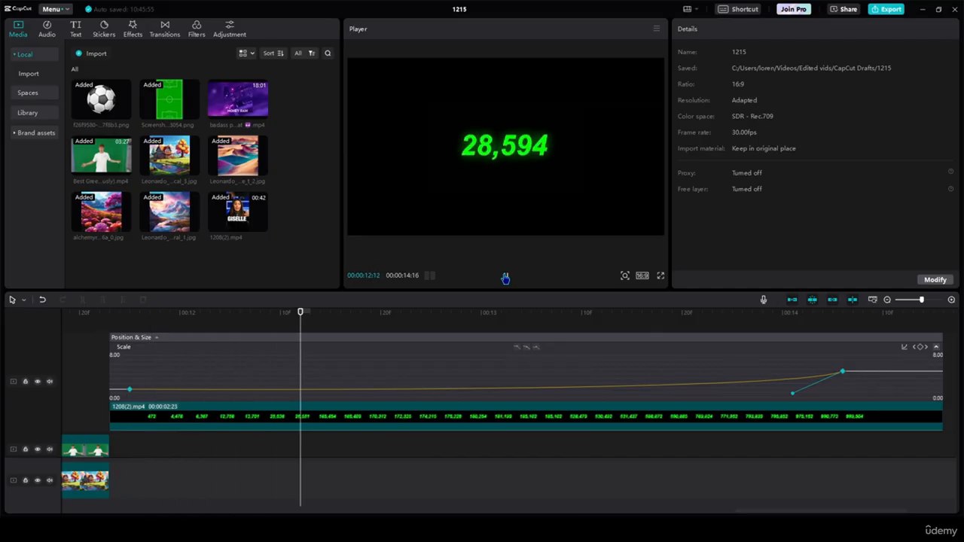
click(505, 276)
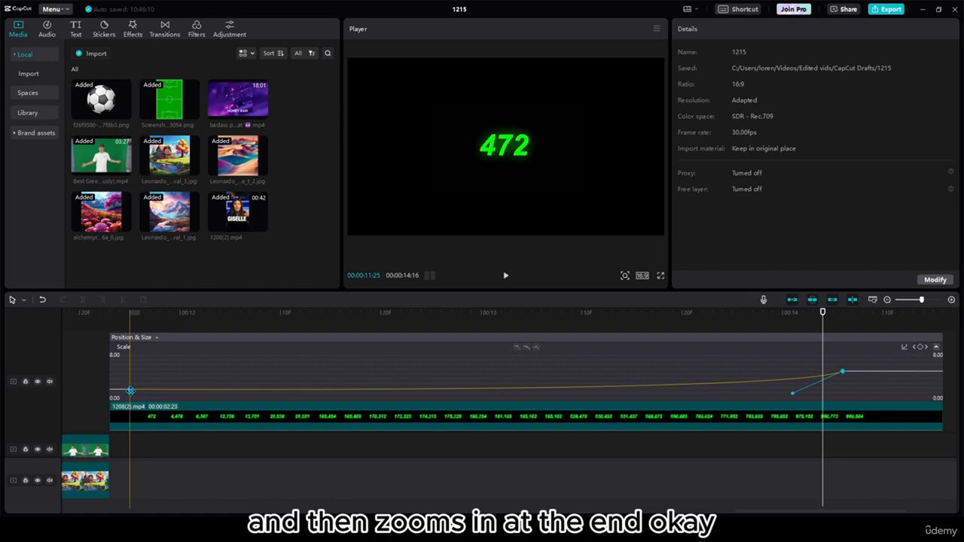
Give the counter's first scale keyframe a free curve with its handle pulled upward for a fast start.
click(129, 388)
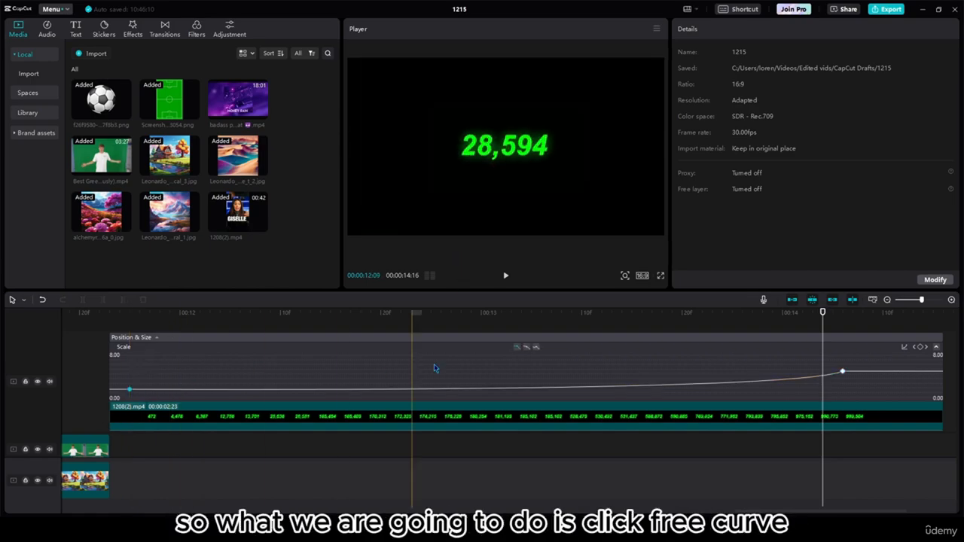
click(536, 351)
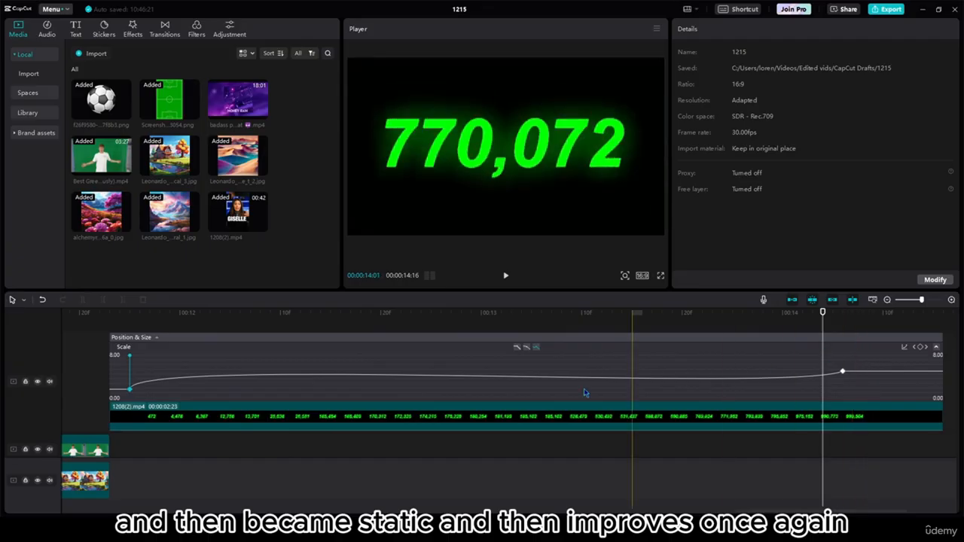
Play back the counter from the start of its clip to check how the zoom follows the curved scale graph.
click(113, 376)
click(505, 276)
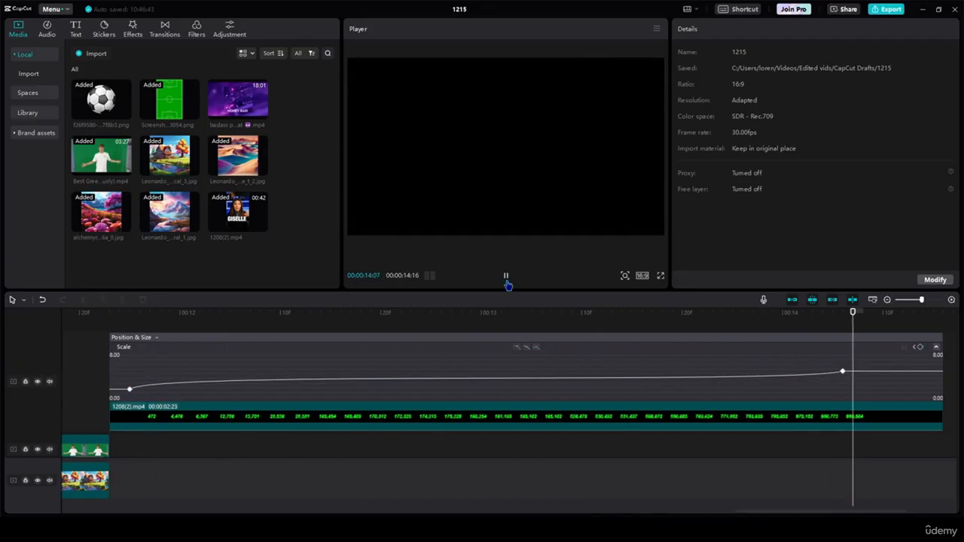
click(80, 392)
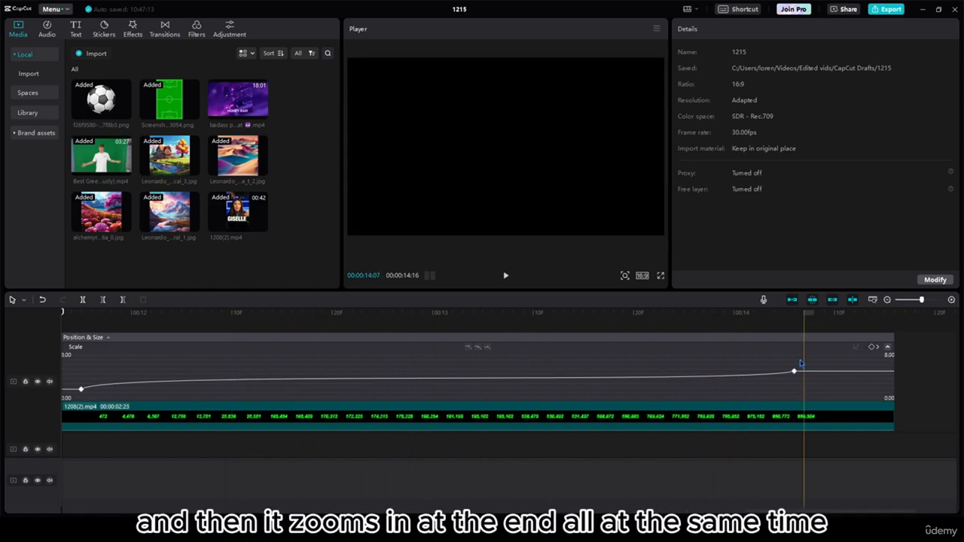
scroll(723, 401, left, 1)
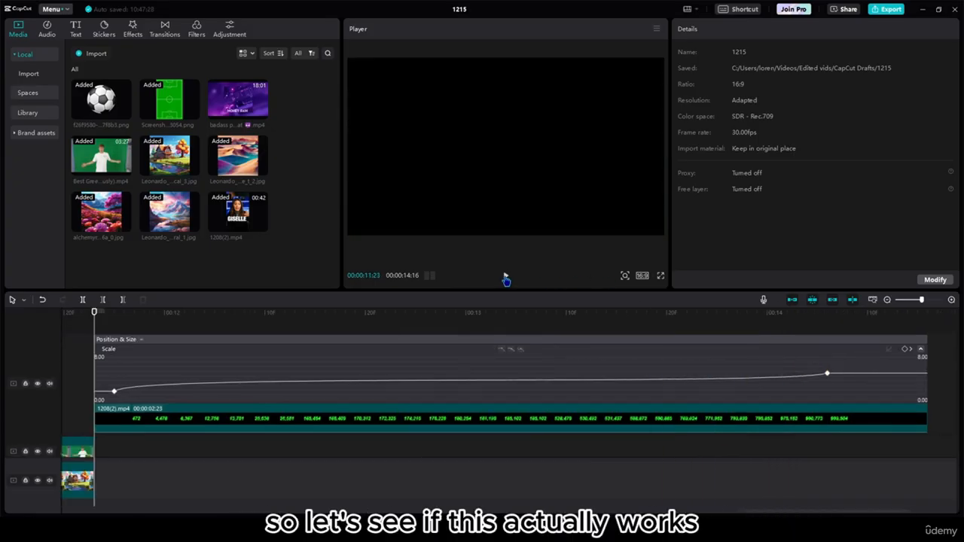
click(505, 277)
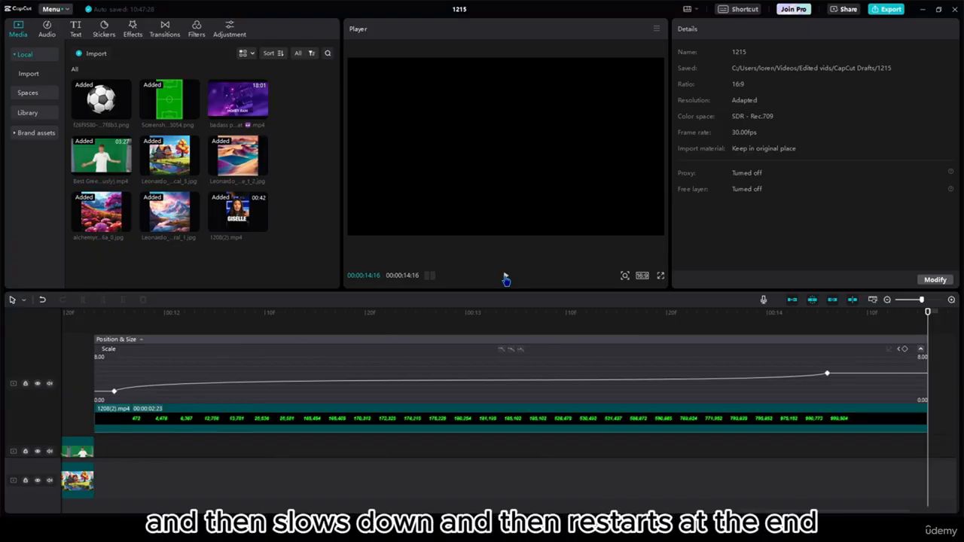
Select the counter clip at its last scale keyframe and raise that keyframe on the scale graph to above 600%.
click(826, 429)
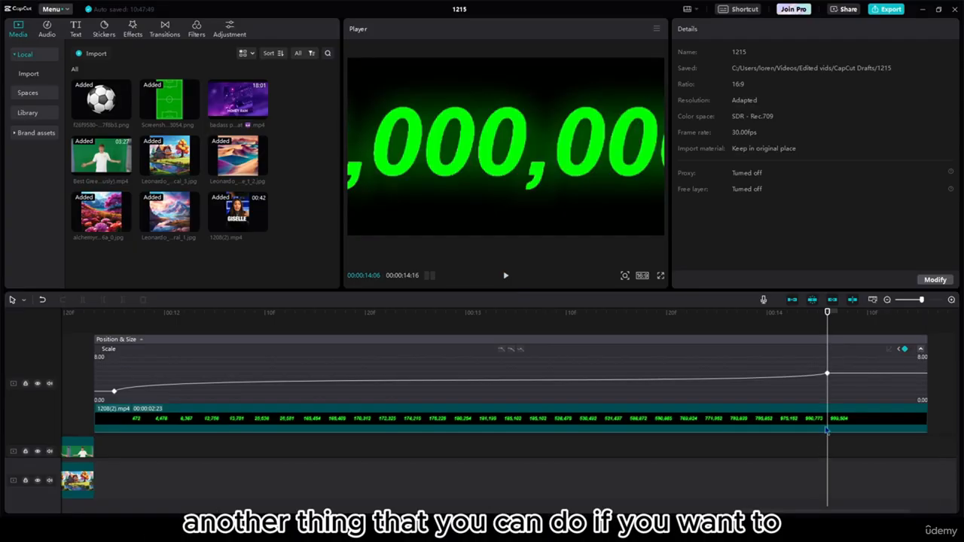
click(826, 428)
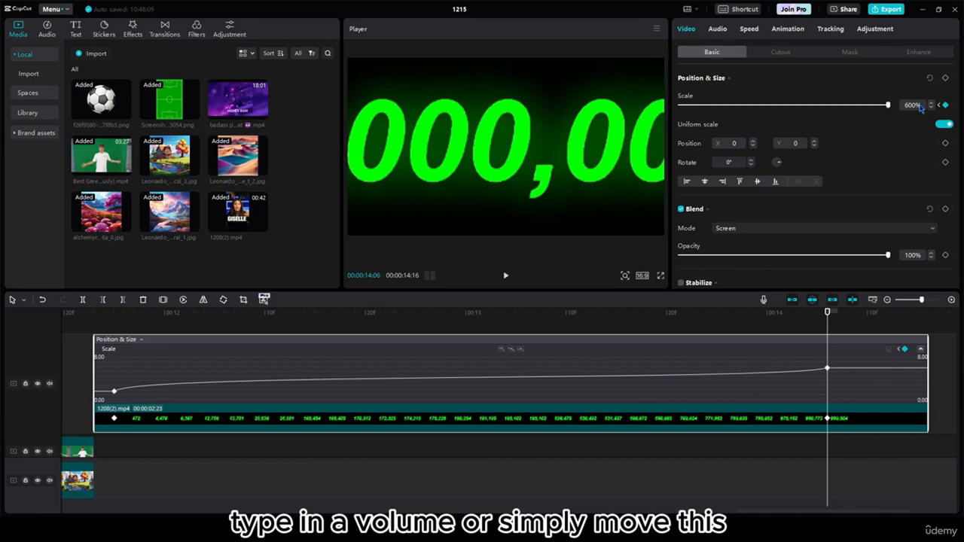
drag(828, 369, 828, 363)
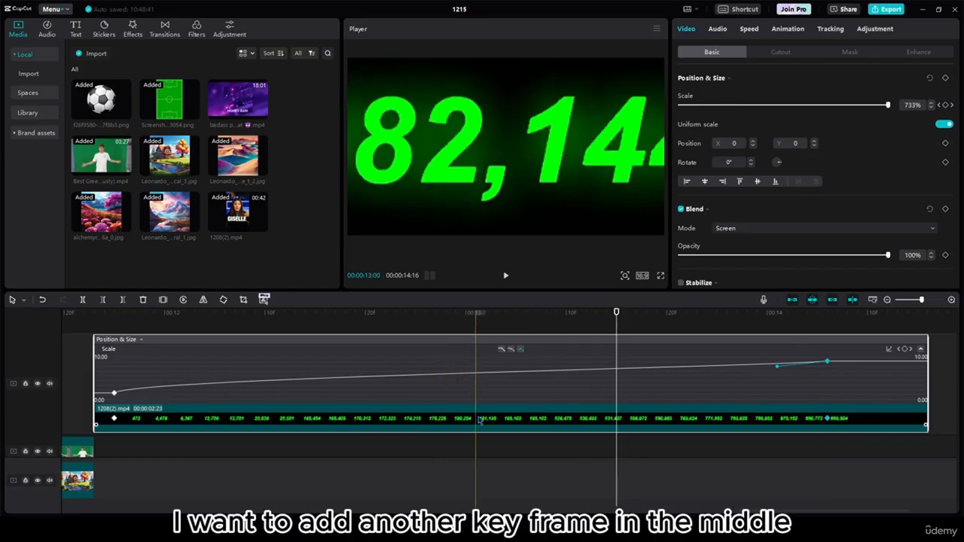
Add a scale keyframe near the middle of the counter clip, between its first and last scale keyframes.
click(514, 452)
click(515, 421)
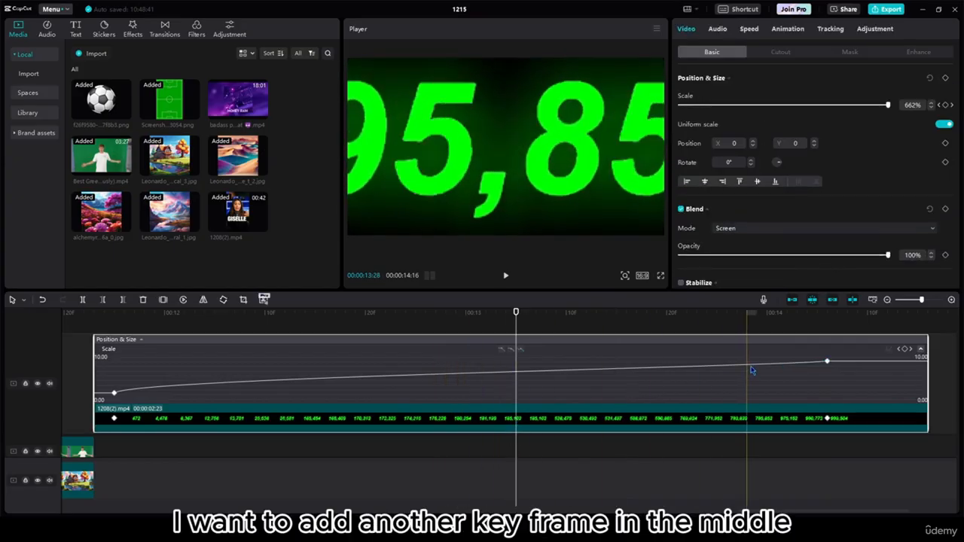
click(907, 351)
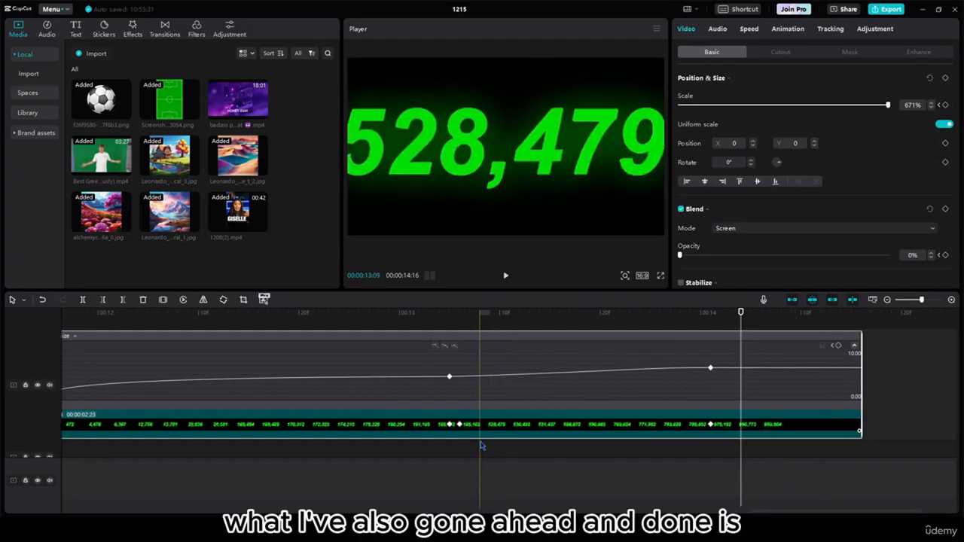
Inspect the counter's middle and last opacity keyframes and preview the fading zoom in full screen.
click(459, 425)
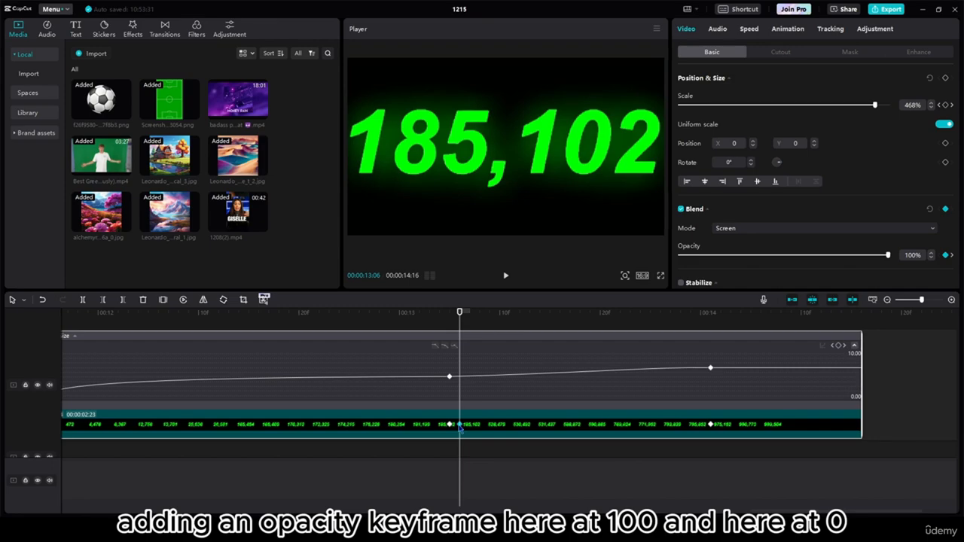
click(711, 425)
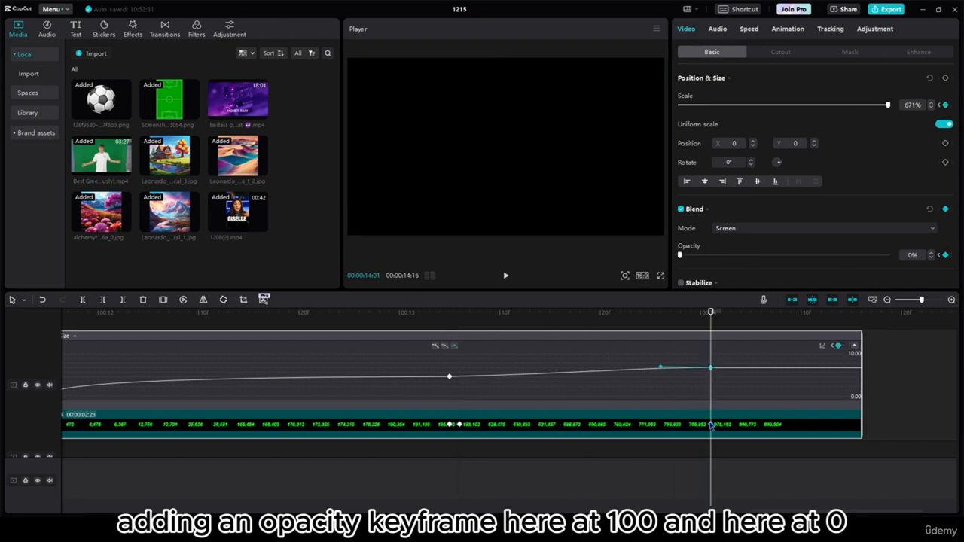
click(659, 277)
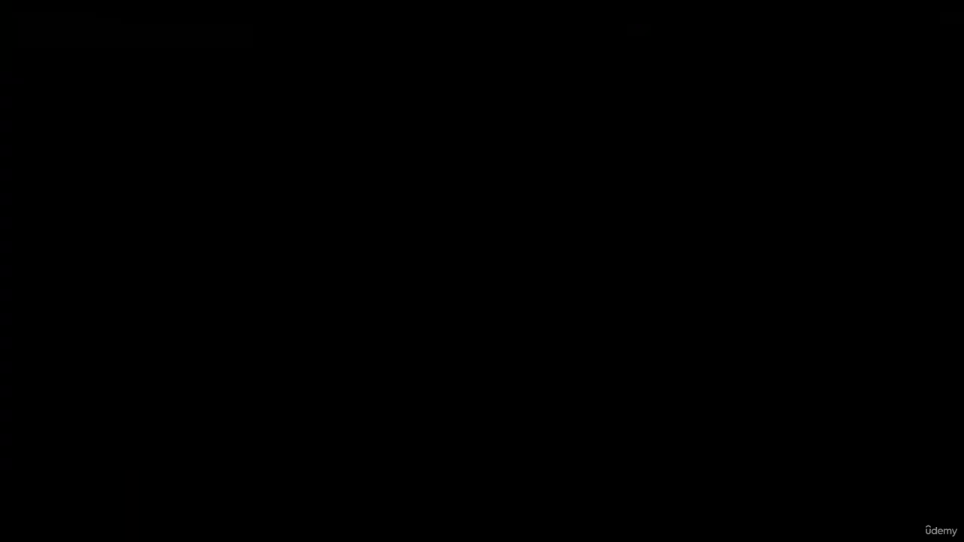
key(Escape)
Scrub the timeline from the green-screen character clip to the start of the counter clip to review its graph.
click(769, 473)
drag(769, 473, 581, 458)
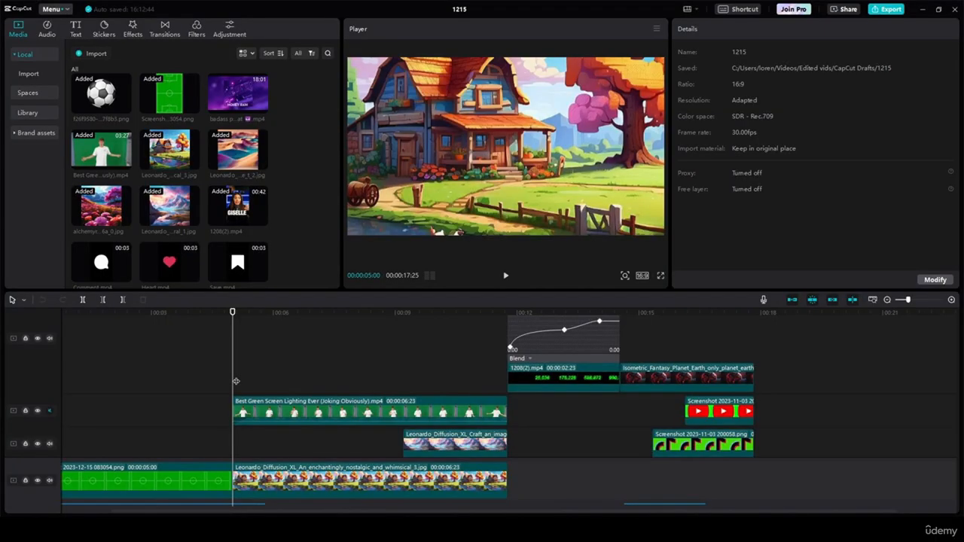
drag(236, 381, 507, 332)
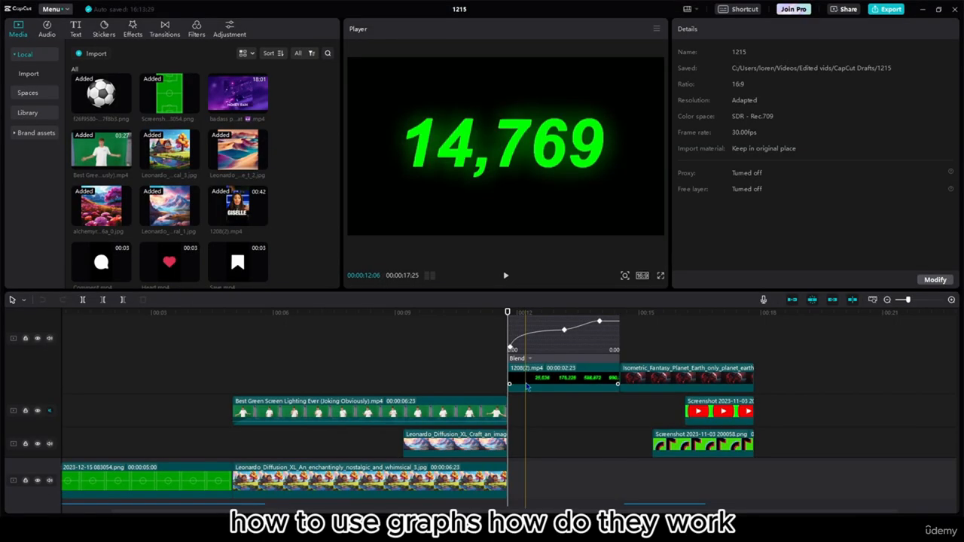
scroll(526, 387, down, 1)
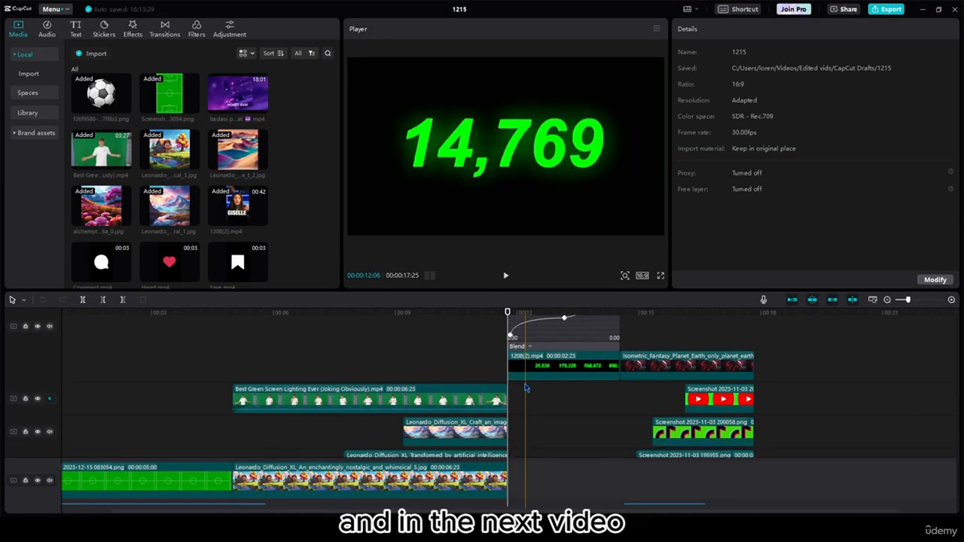